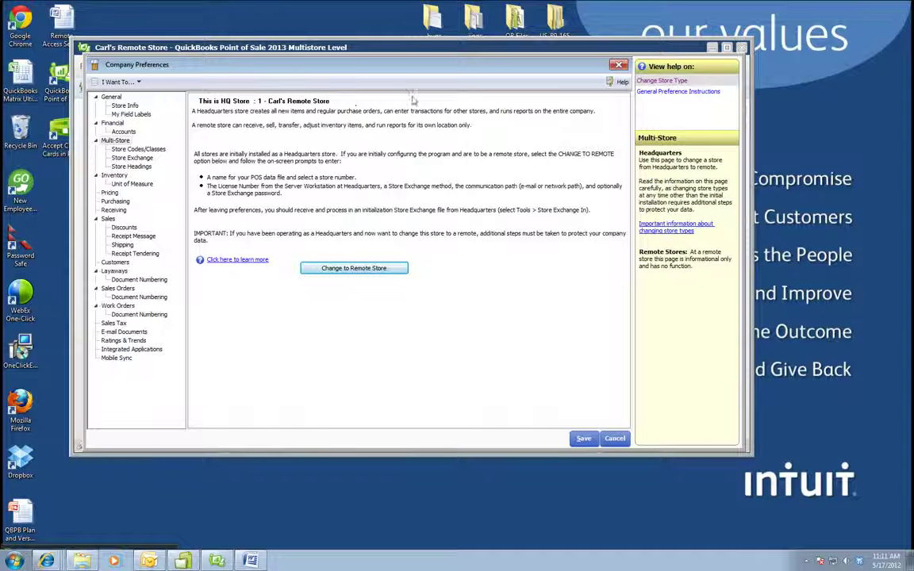
{"action": "left_click", "coordinate": [609, 440]}
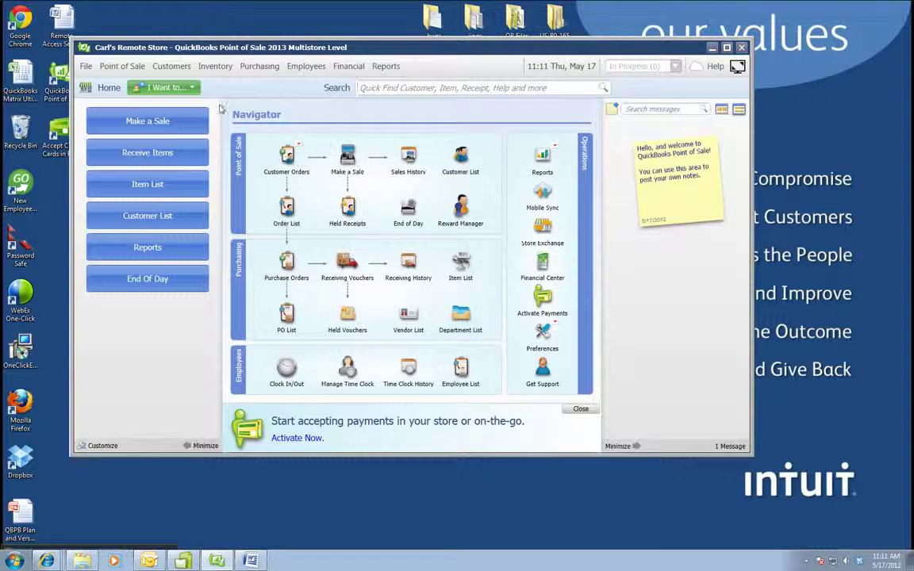
{"action": "left_click", "coordinate": [190, 89]}
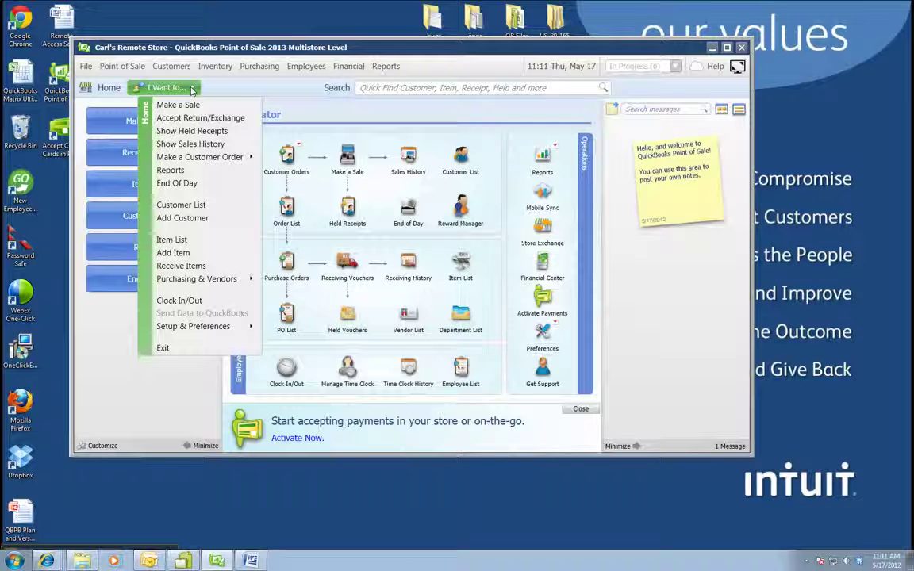
{"action": "mouse_move", "coordinate": [242, 329]}
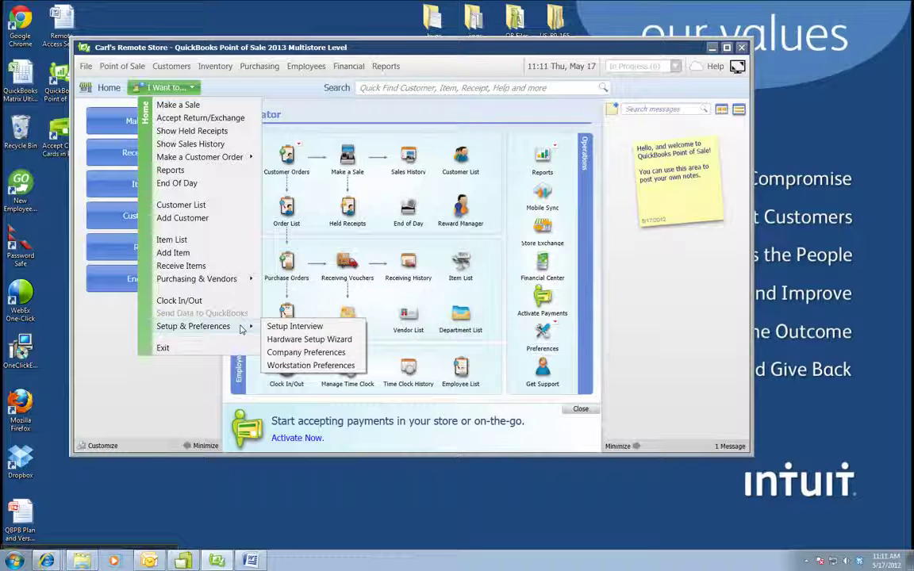
{"action": "left_click", "coordinate": [243, 83]}
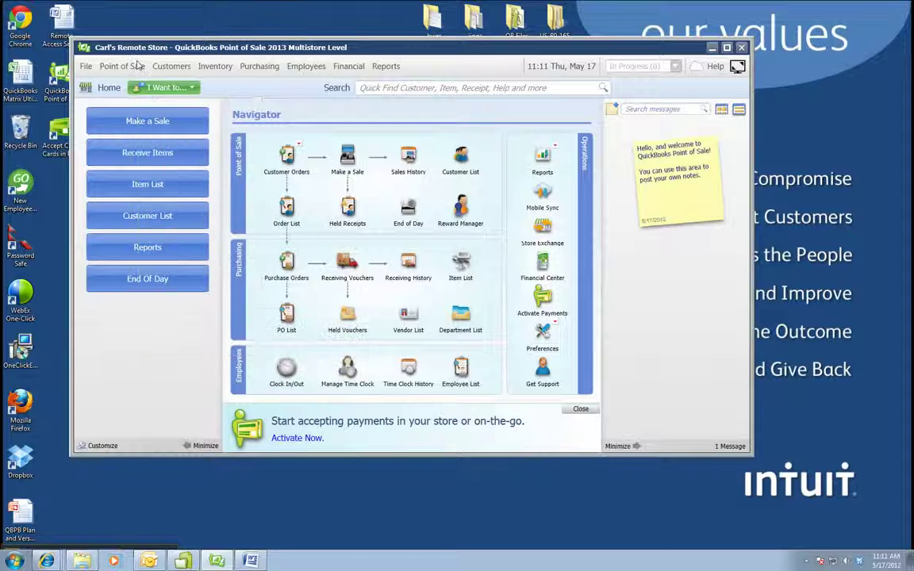
{"action": "left_click", "coordinate": [82, 65]}
{"action": "mouse_move", "coordinate": [114, 163]}
{"action": "left_click", "coordinate": [245, 66]}
{"action": "left_click", "coordinate": [246, 67]}
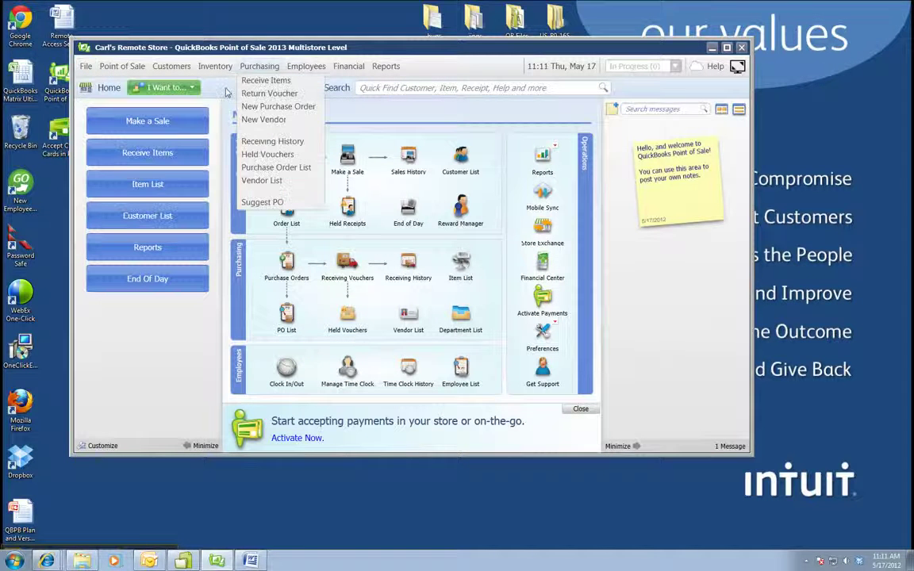
In the Multi-Store company preferences, start changing the location to a remote store, keeping the suggested company data name and store number 2
{"action": "left_click", "coordinate": [176, 88]}
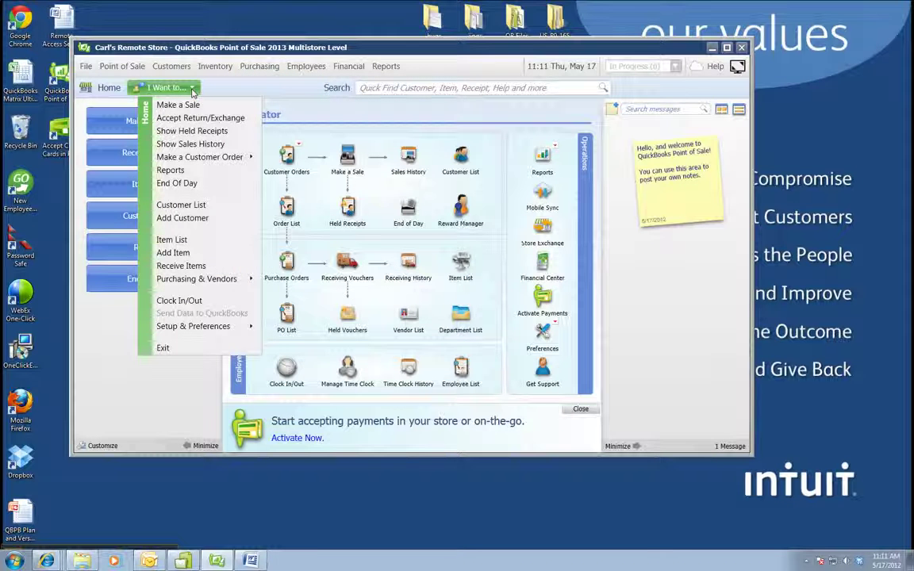
{"action": "mouse_move", "coordinate": [211, 326]}
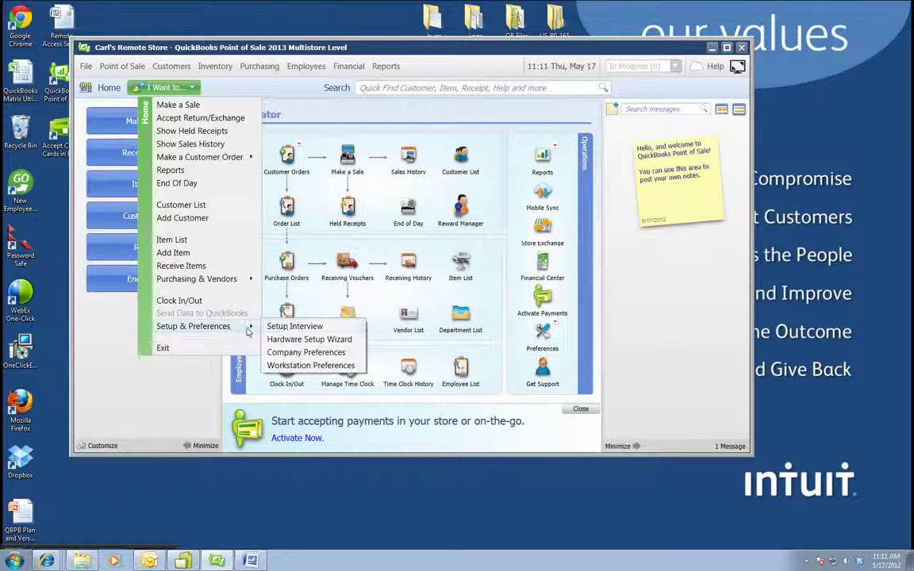
{"action": "left_click", "coordinate": [305, 352]}
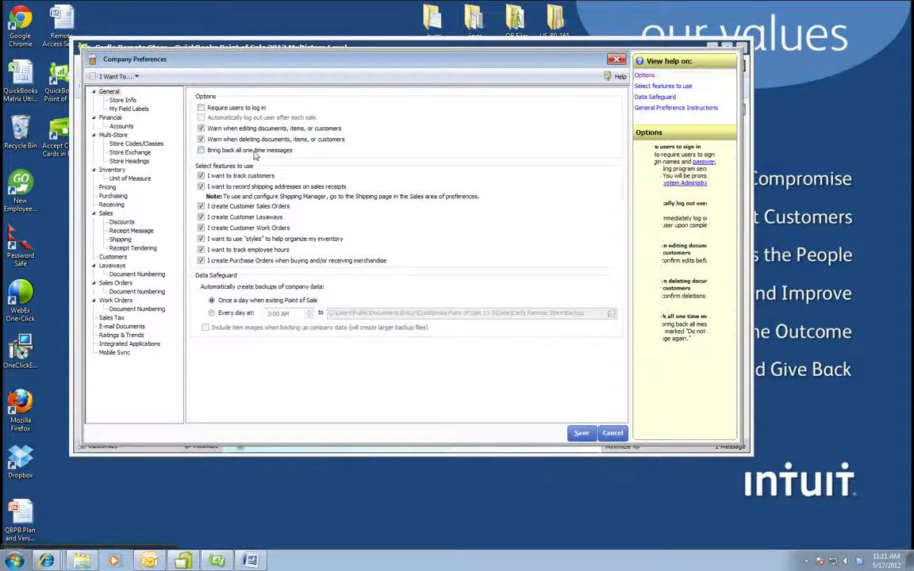
{"action": "left_click", "coordinate": [114, 137]}
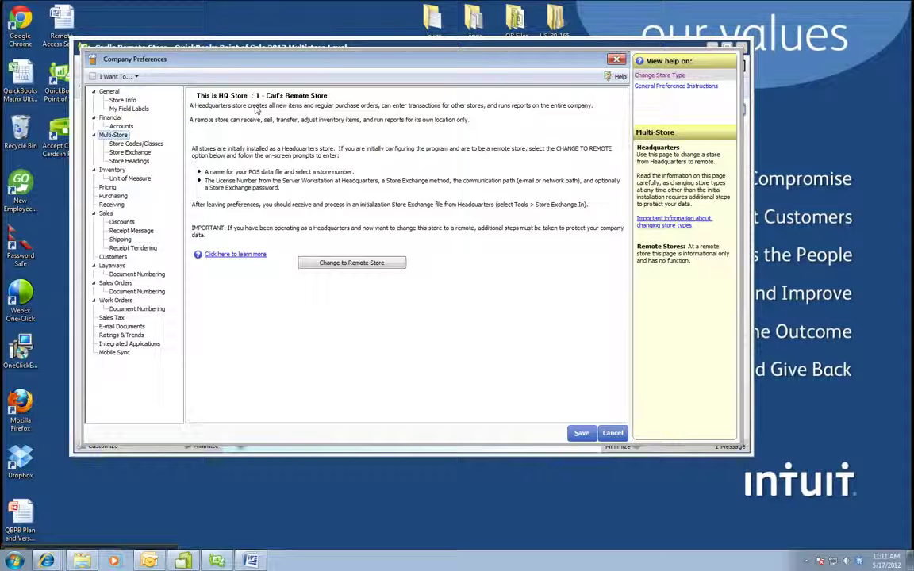
{"action": "left_click", "coordinate": [357, 265]}
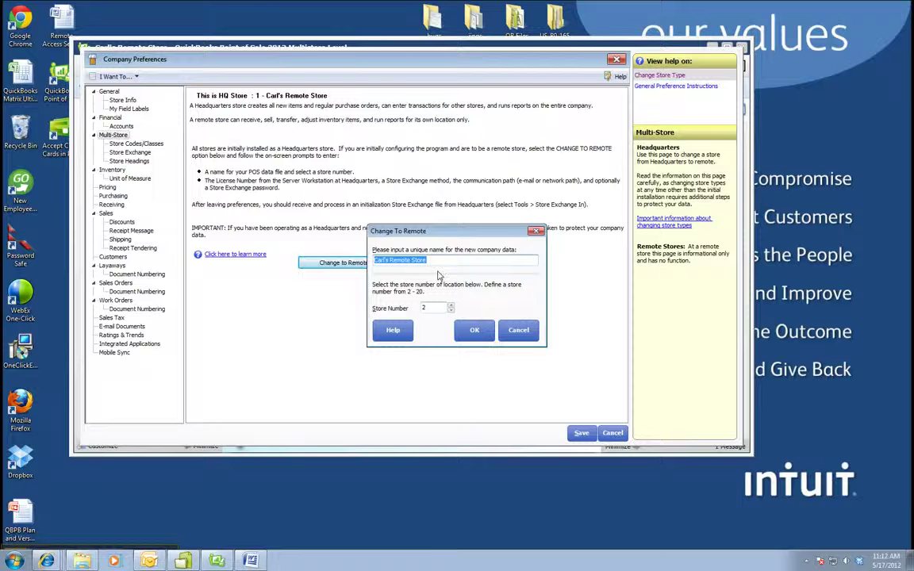
{"action": "left_click", "coordinate": [474, 331]}
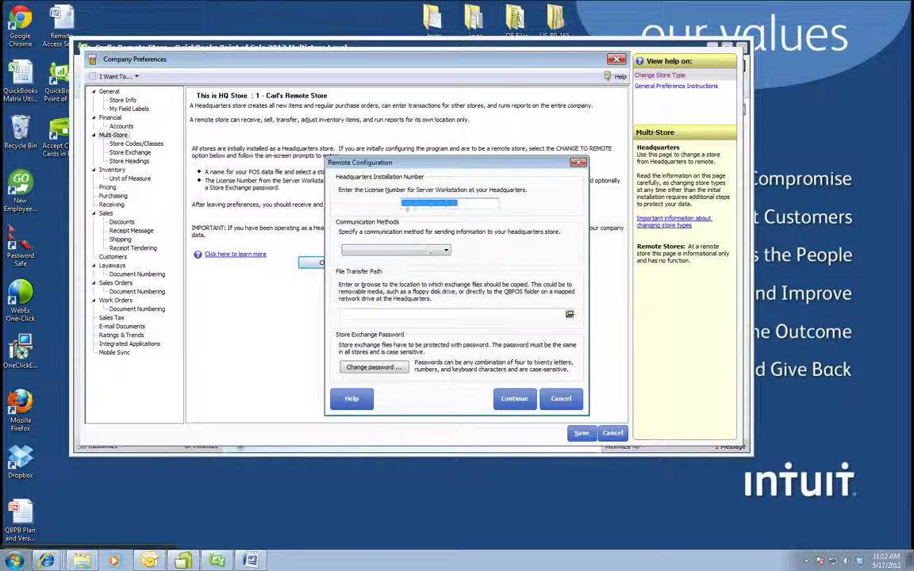
Choose Intuit Service as the communication method for sending information to the headquarters store
{"action": "left_click", "coordinate": [403, 204]}
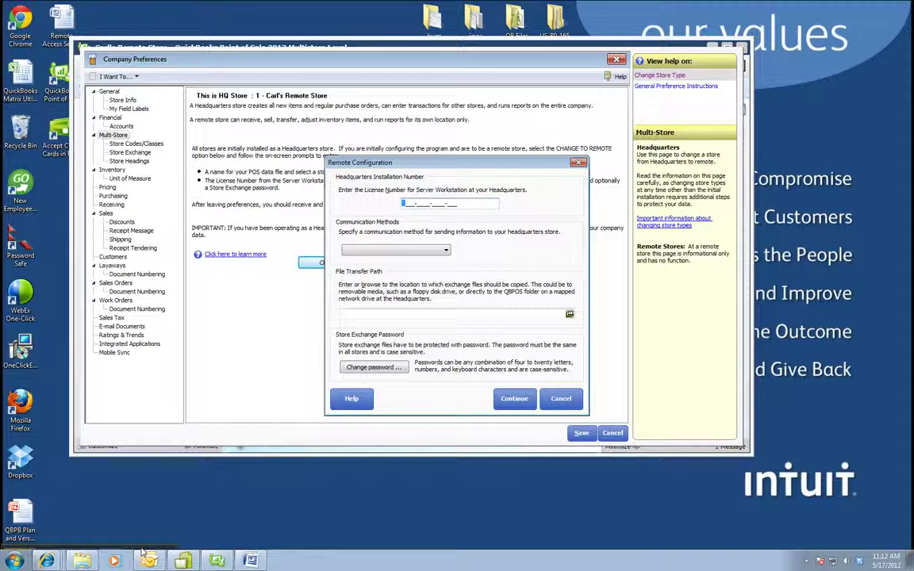
{"action": "mouse_move", "coordinate": [149, 528]}
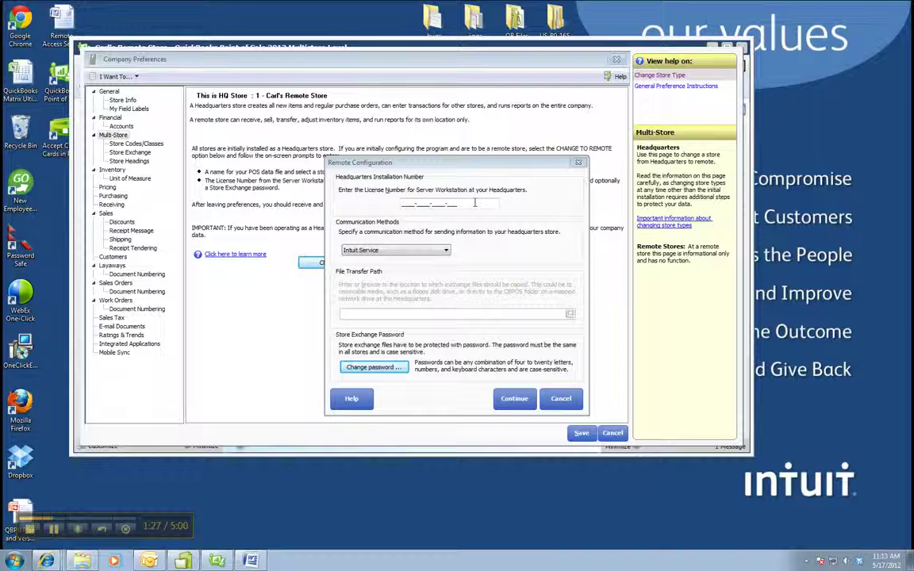
{"action": "left_click", "coordinate": [446, 251]}
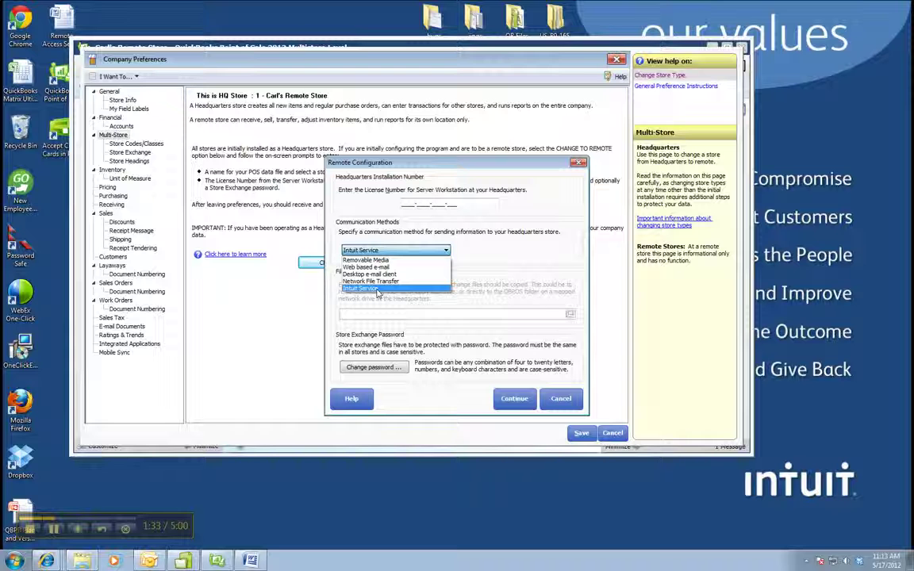
{"action": "left_click", "coordinate": [379, 291]}
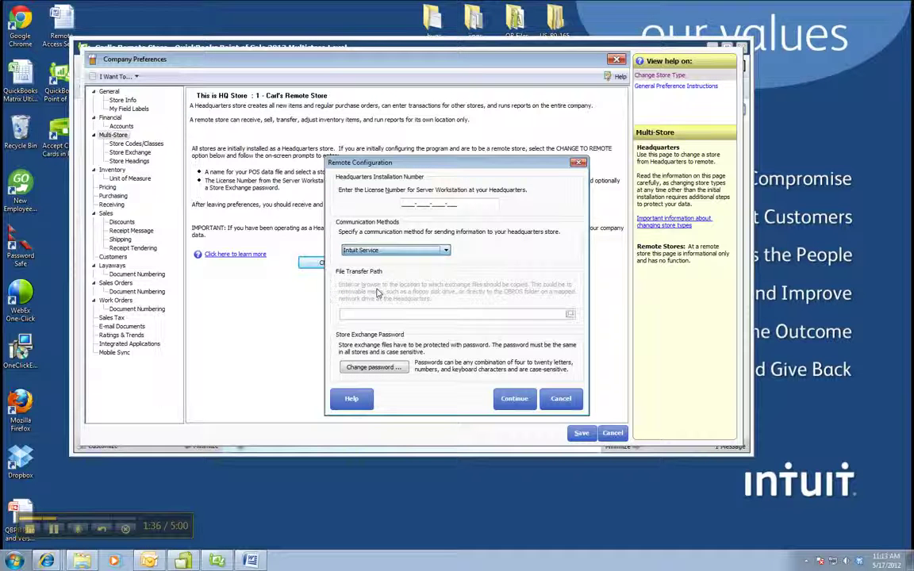
Set the Store Exchange password, enter it again as confirmation, and accept it
{"action": "left_click", "coordinate": [372, 368]}
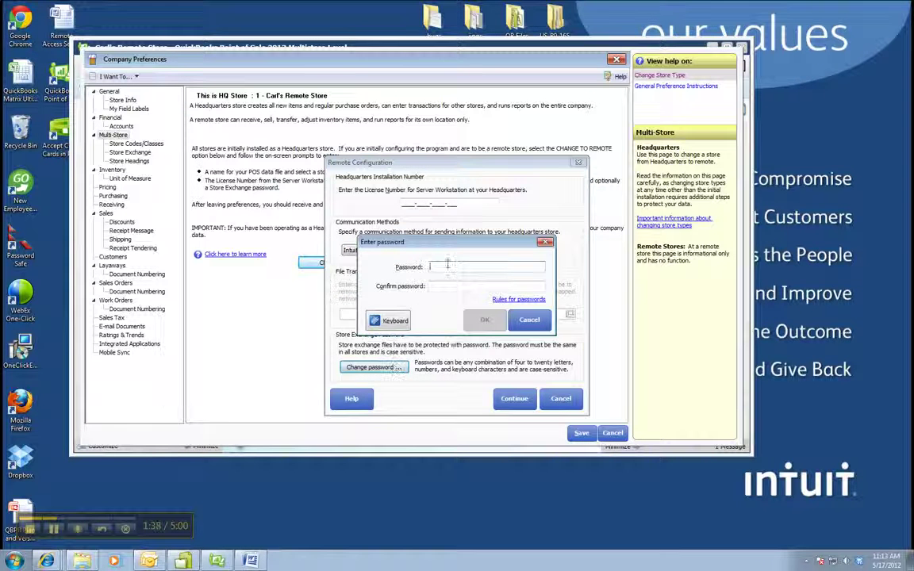
{"action": "type", "text": "*********"}
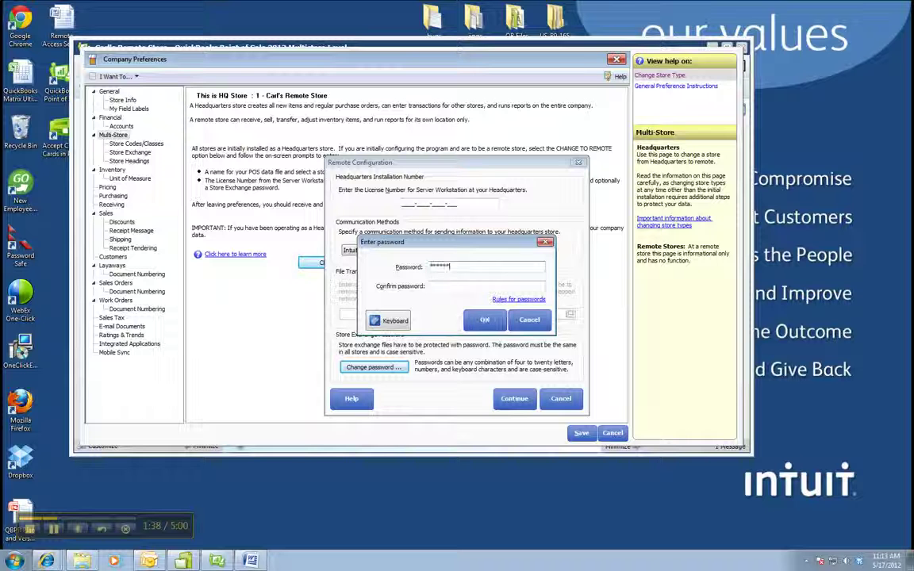
{"action": "key", "text": "Tab"}
{"action": "type", "text": "*********"}
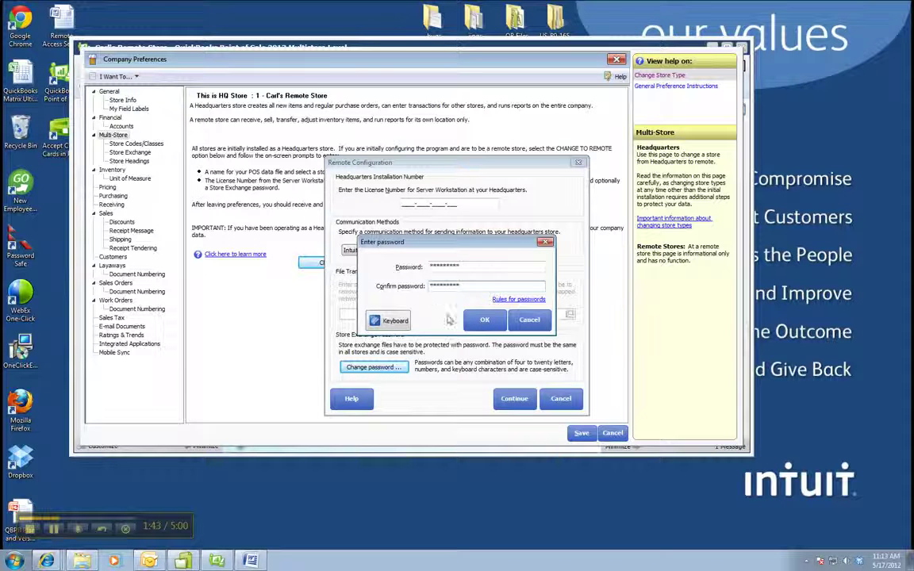
{"action": "left_click", "coordinate": [481, 322]}
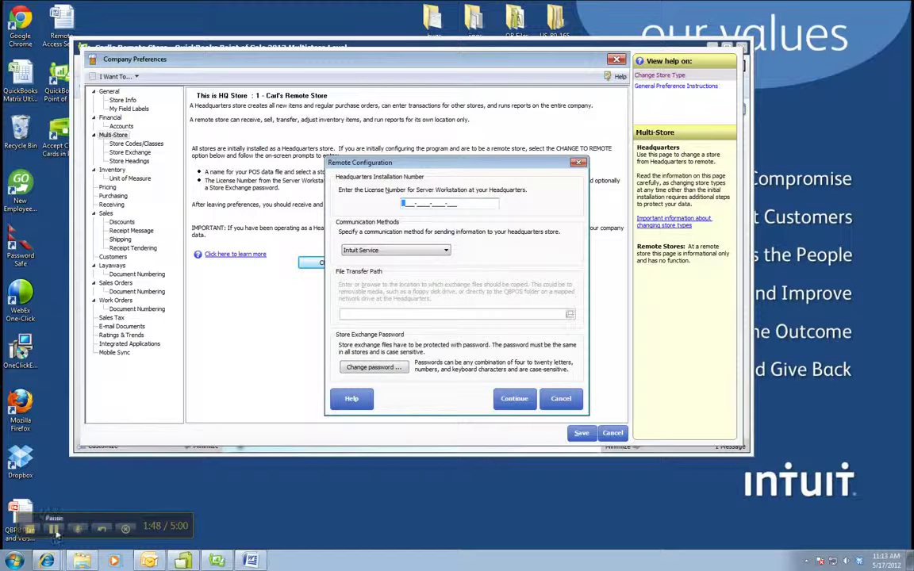
Continue the remote configuration, confirm the store type change with YES, and dismiss the conversion notice and welcome window
{"action": "left_click", "coordinate": [514, 399]}
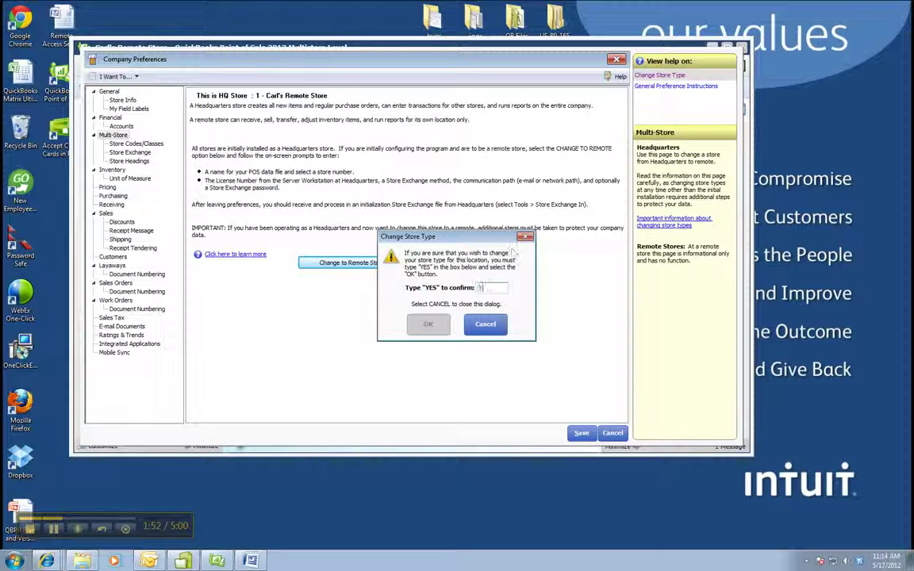
{"action": "type", "text": "YES"}
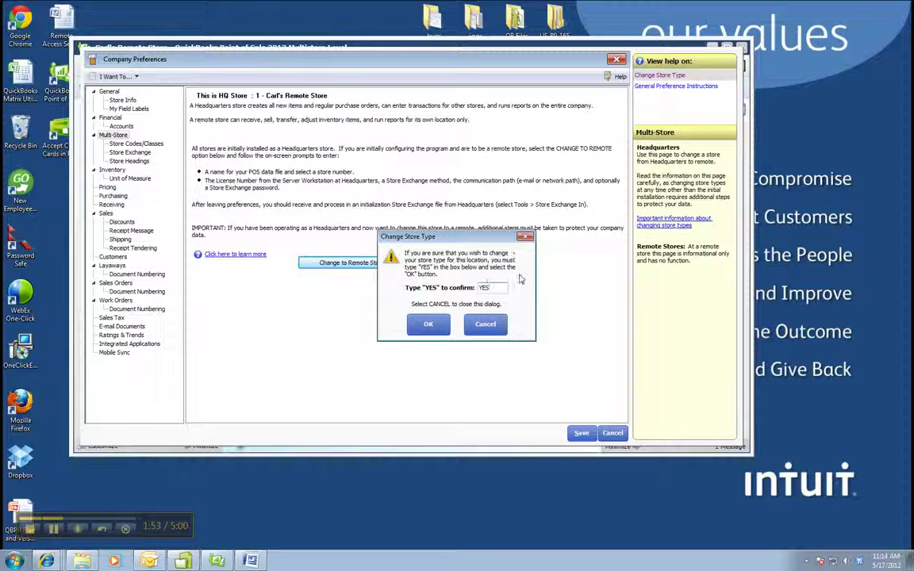
{"action": "left_click", "coordinate": [436, 331]}
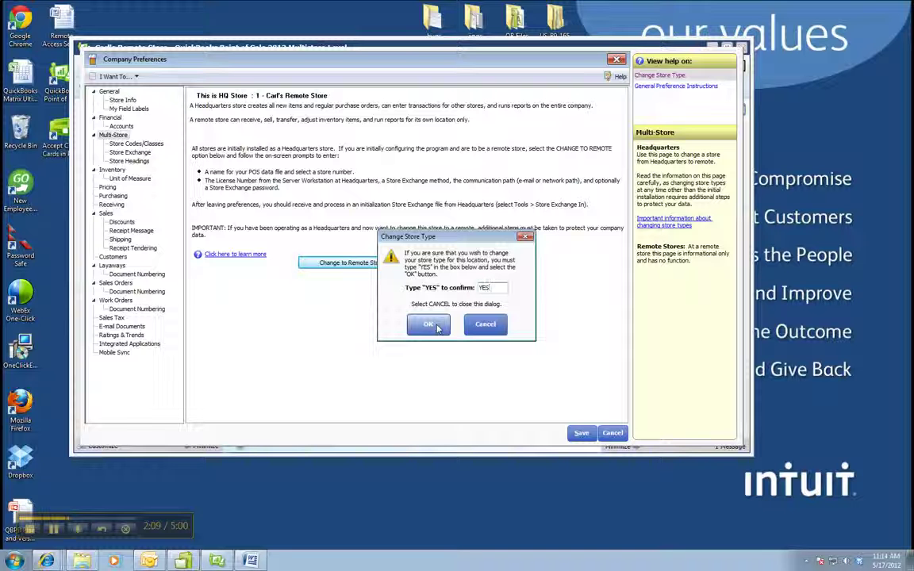
{"action": "left_click", "coordinate": [429, 324]}
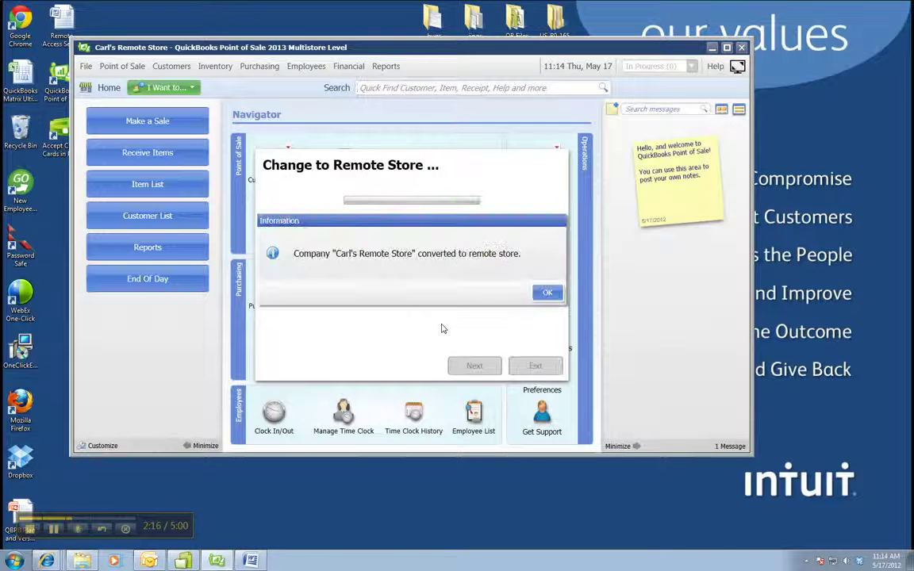
{"action": "left_click", "coordinate": [548, 293]}
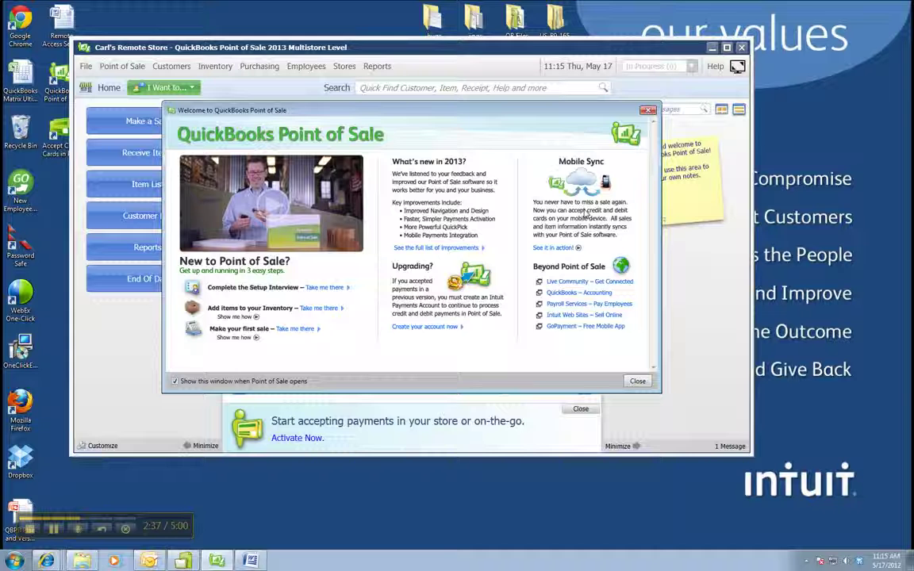
{"action": "left_click", "coordinate": [638, 383]}
Receive and process the file sent from headquarters in the Store Exchange Center, and close the center
{"action": "left_click_drag", "start_coordinate": [751, 453], "coordinate": [781, 518]}
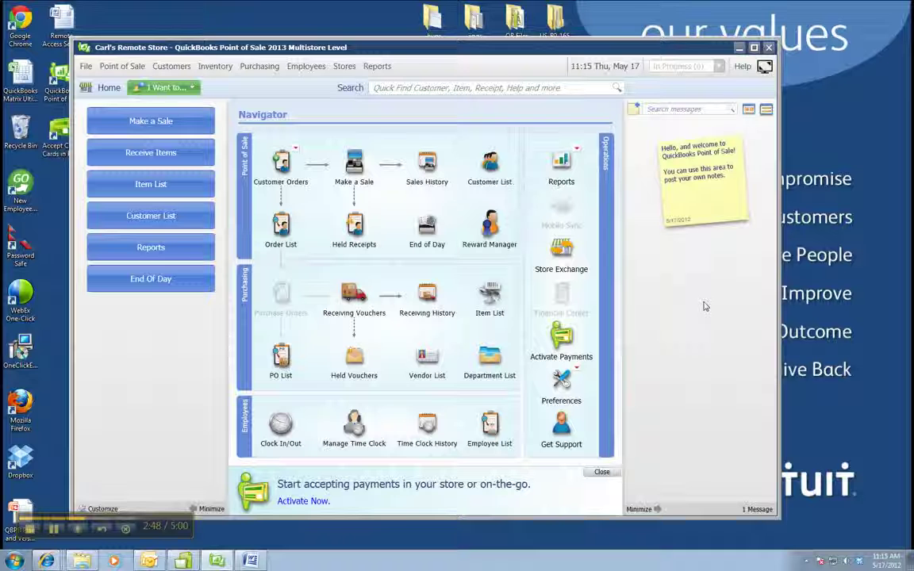
{"action": "left_click", "coordinate": [561, 250]}
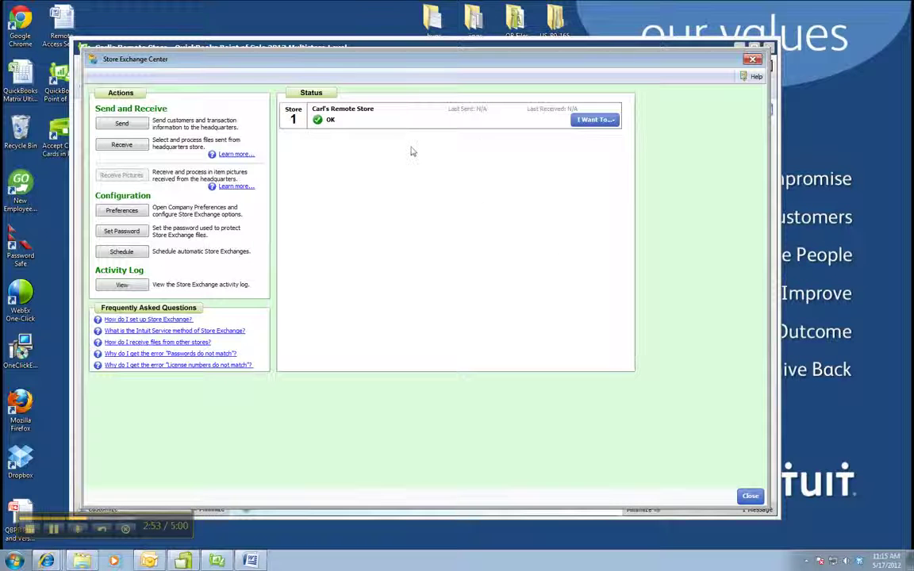
{"action": "left_click", "coordinate": [115, 146]}
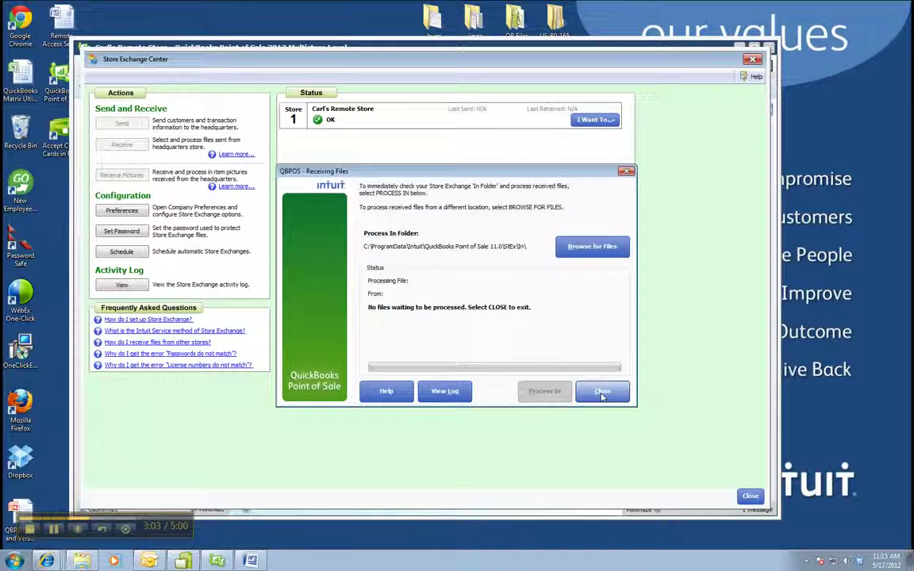
{"action": "left_click", "coordinate": [602, 394]}
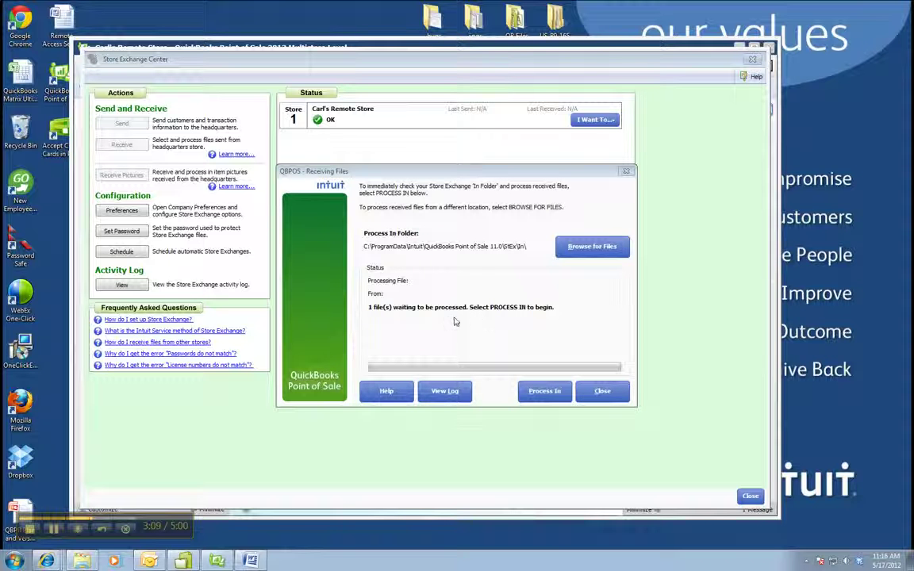
{"action": "left_click", "coordinate": [546, 392]}
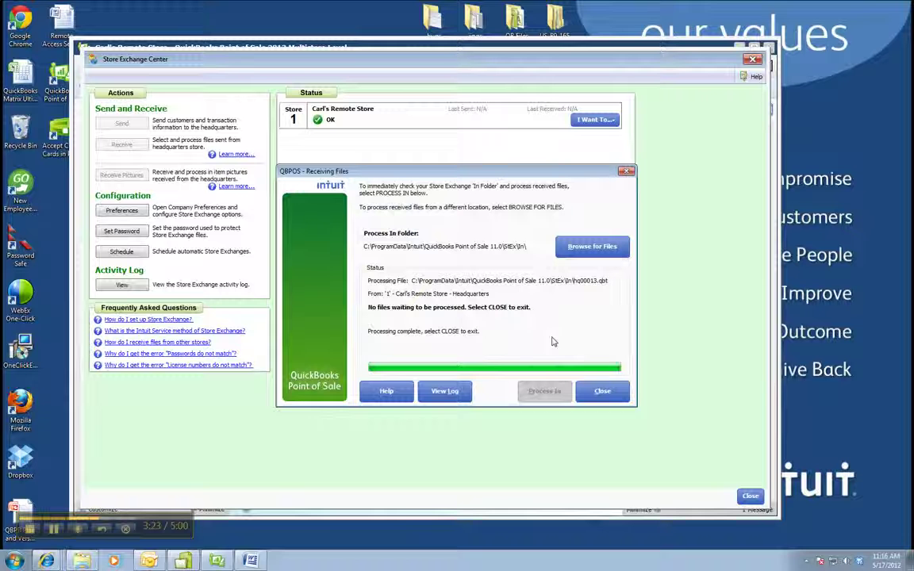
{"action": "left_click", "coordinate": [602, 391]}
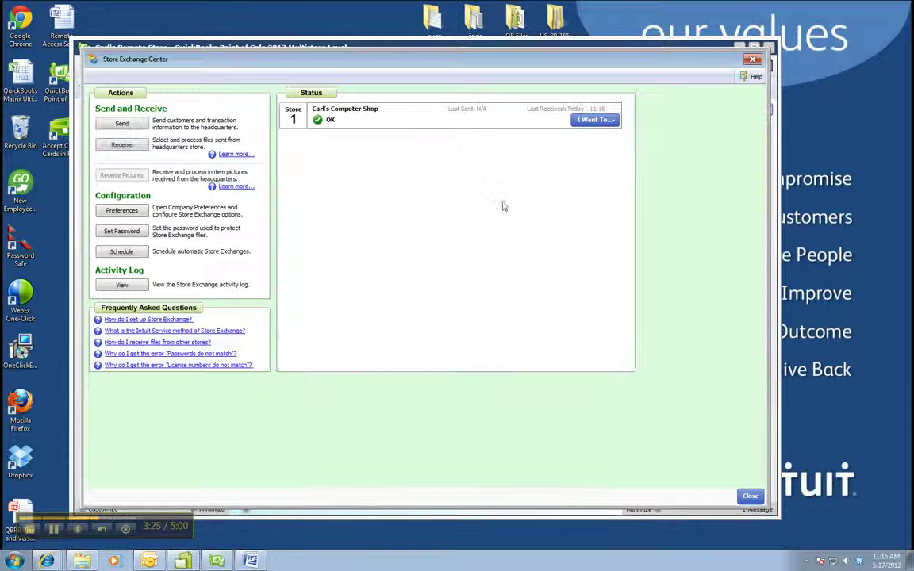
{"action": "left_click", "coordinate": [750, 496]}
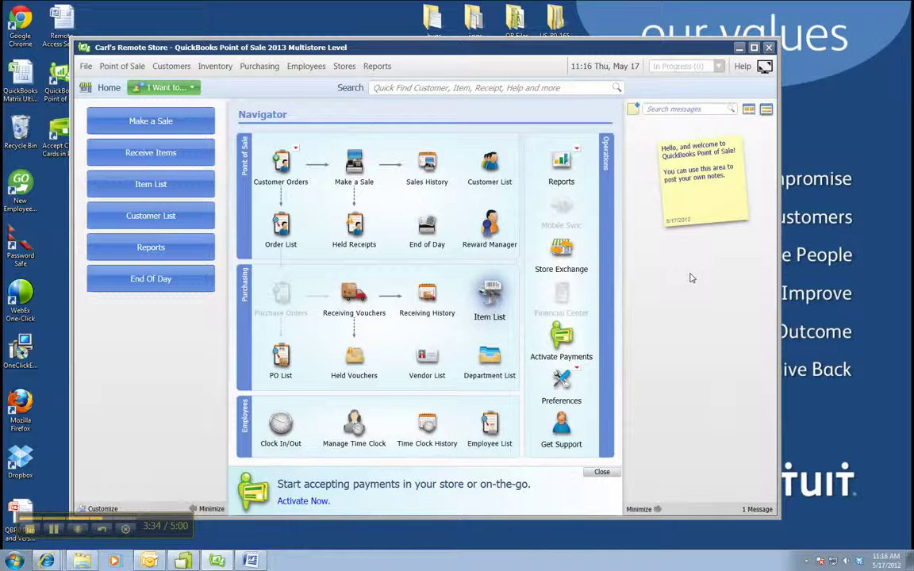
Check the item list and the sales history filtered to All Receipts, and return to the home page
{"action": "left_click", "coordinate": [536, 296]}
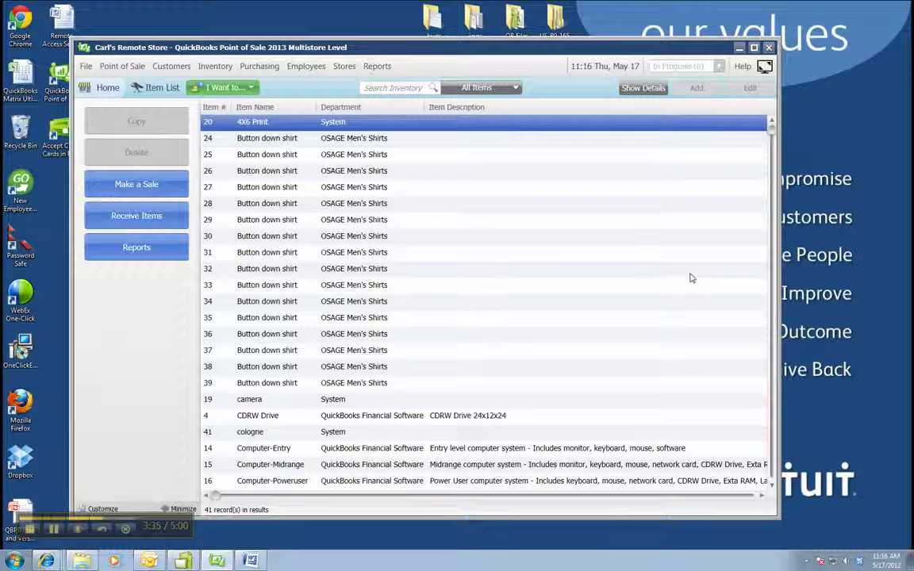
{"action": "left_click", "coordinate": [109, 88]}
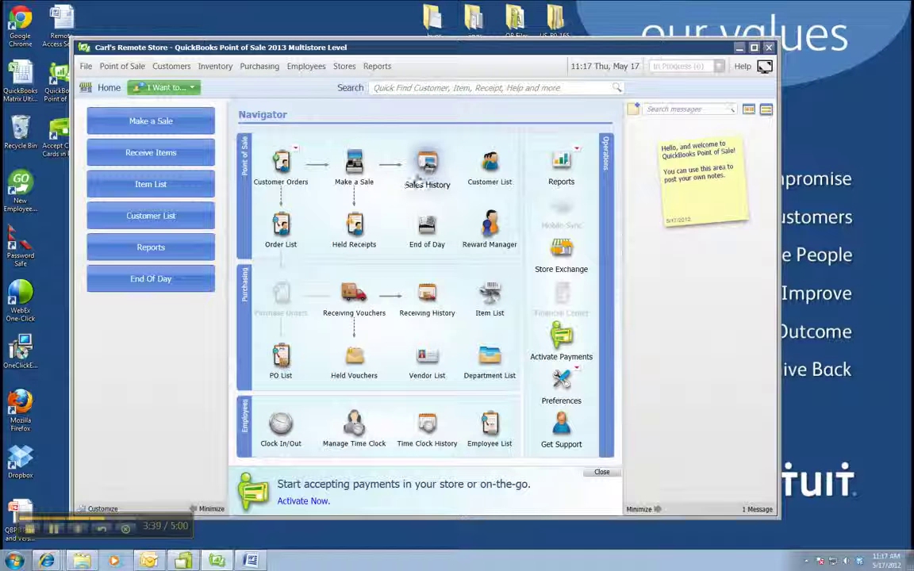
{"action": "left_click", "coordinate": [427, 159]}
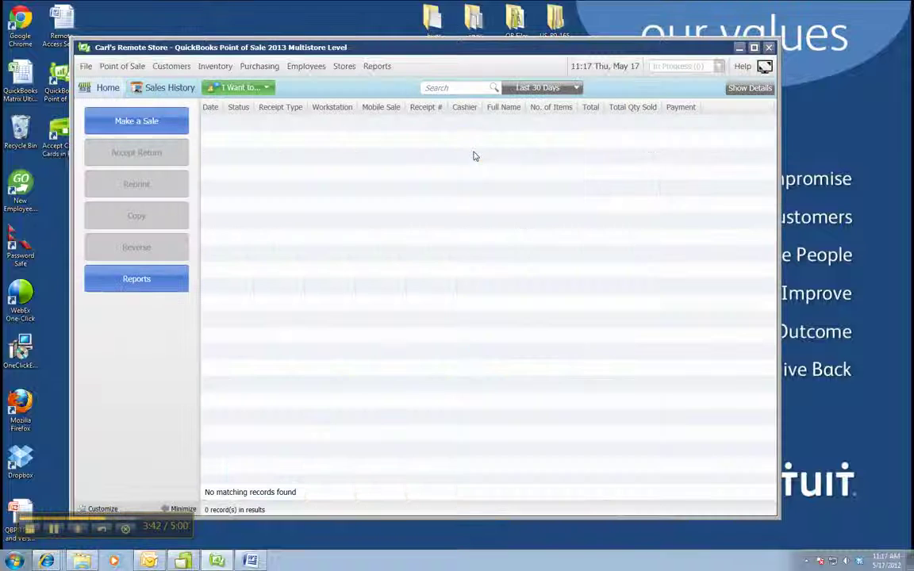
{"action": "left_click", "coordinate": [575, 87]}
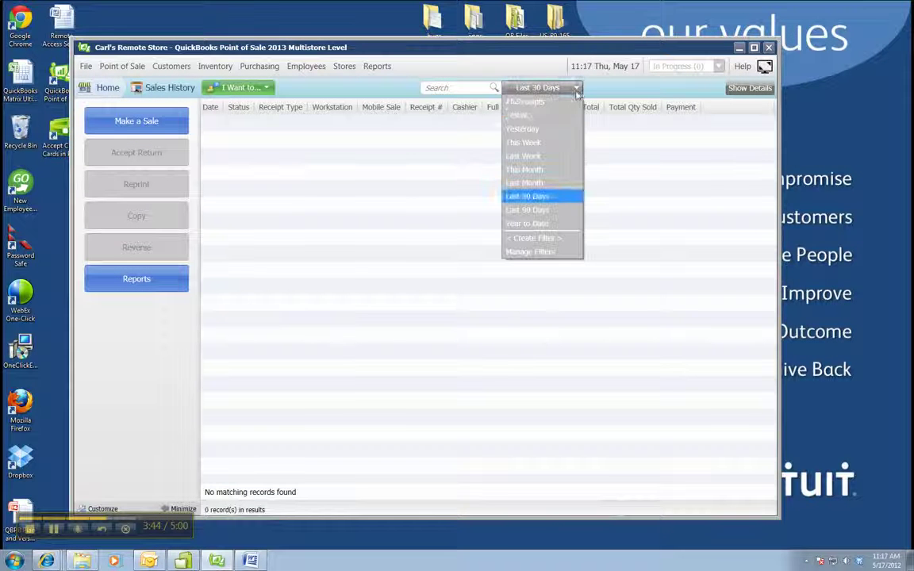
{"action": "left_click", "coordinate": [533, 103]}
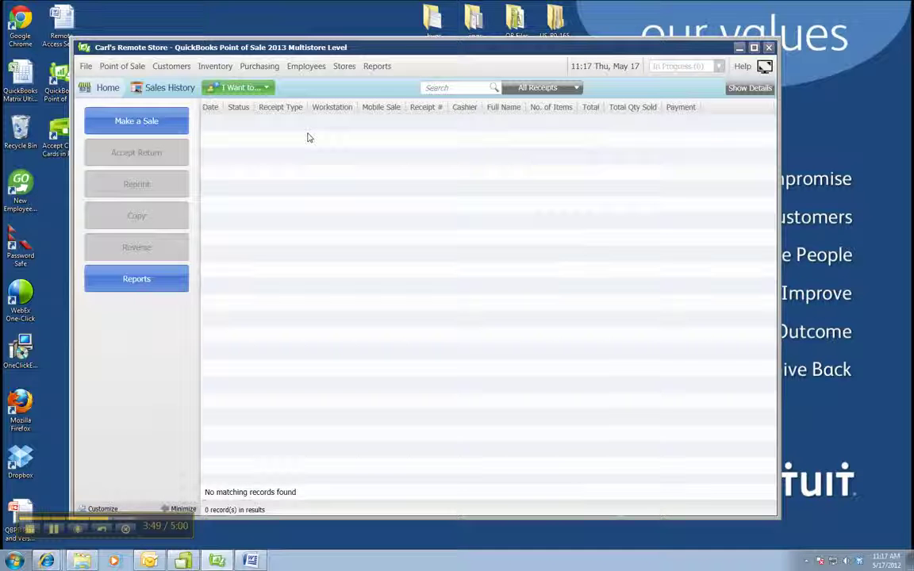
{"action": "left_click", "coordinate": [103, 86]}
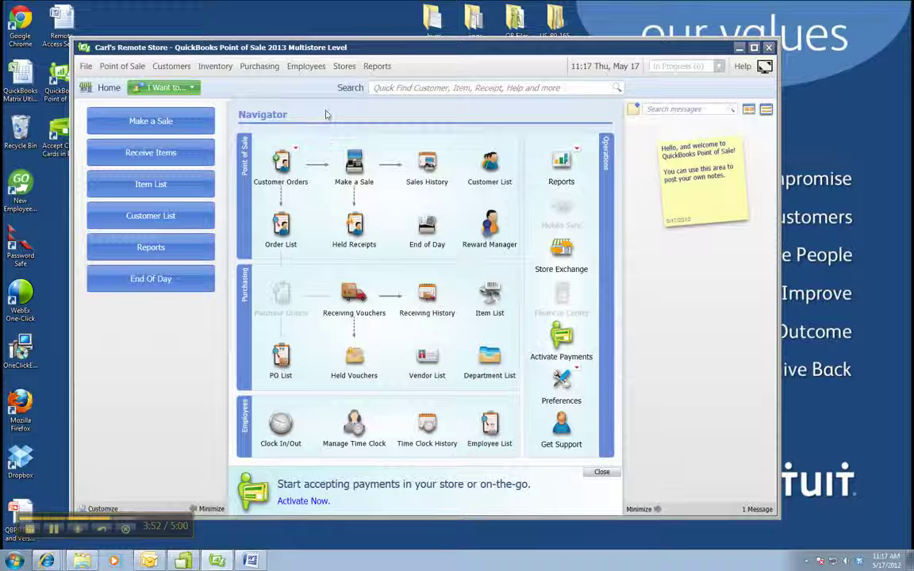